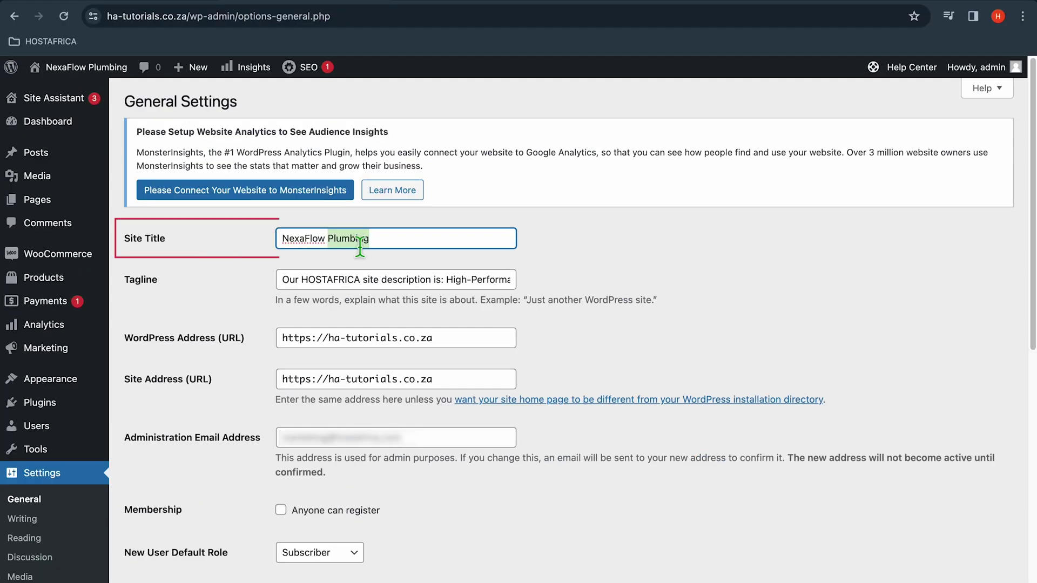
# Step: Trim the end of the site title, type 'ros', and select the category part of the custom permalink
pyautogui.press('BackSpace')
pyautogui.press('BackSpace')
pyautogui.press('BackSpace')
pyautogui.press('BackSpace')
pyautogui.press('BackSpace')
pyautogui.press('BackSpace')
pyautogui.press('BackSpace')
pyautogui.write('ros')
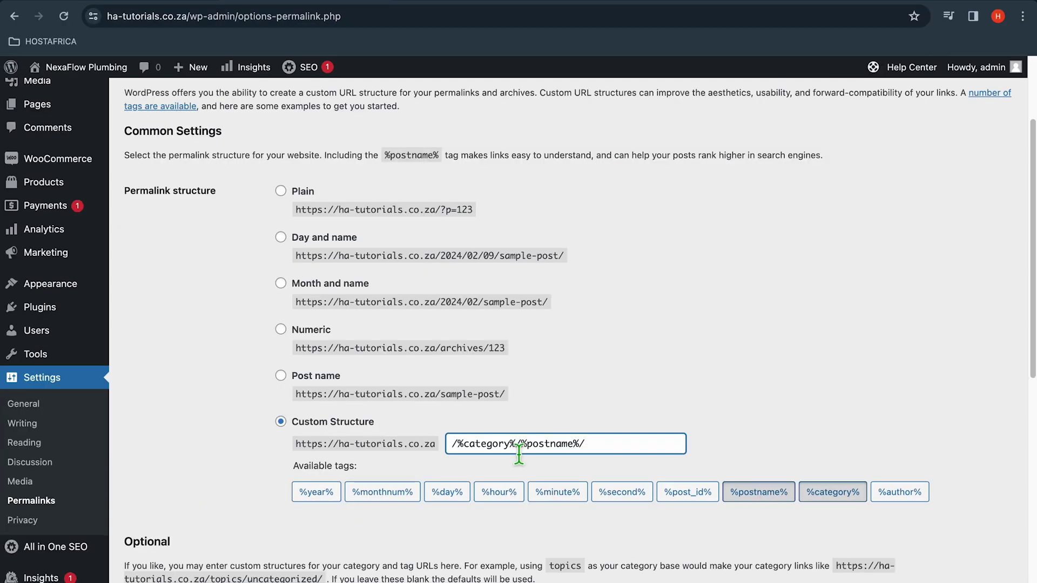
pyautogui.moveTo(518, 454); pyautogui.dragTo(395, 457)
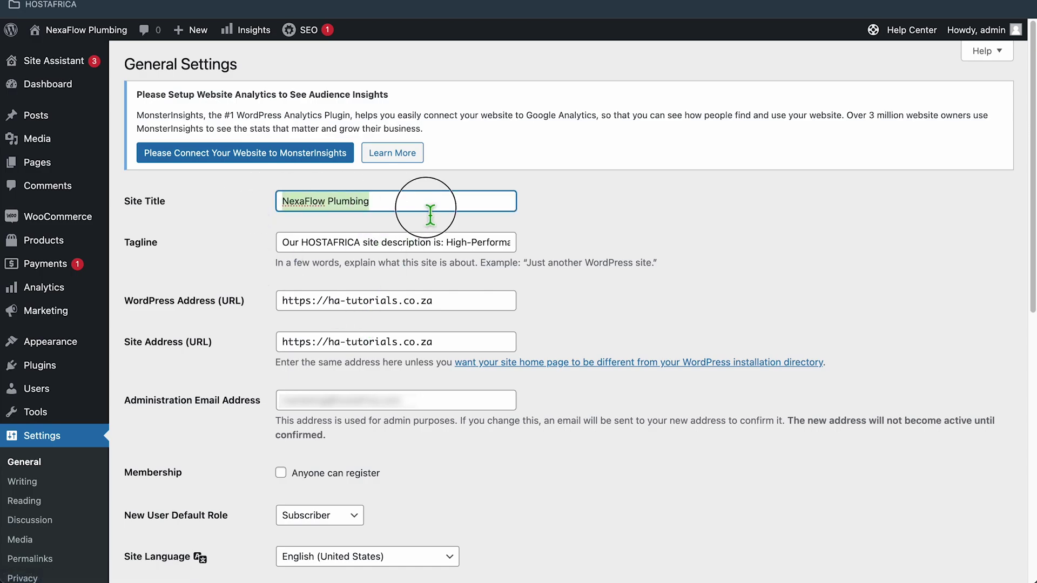
# Step: Edit the site title and replace HOSTAFRICA in the tagline with 'NexaFlow Plumbing'
pyautogui.doubleClick(359, 205)
pyautogui.write('Pros')
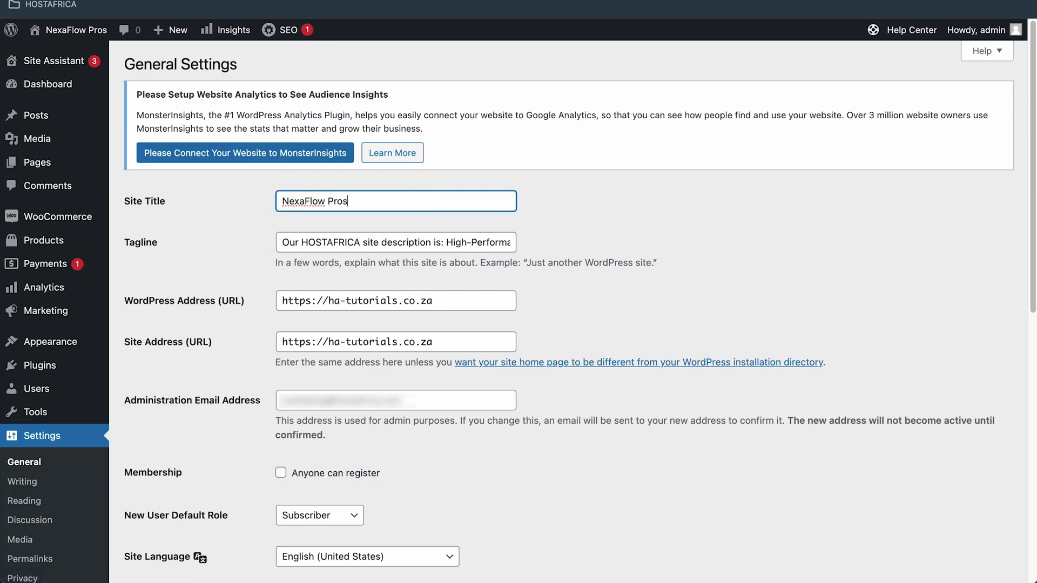
pyautogui.click(533, 212)
pyautogui.doubleClick(302, 243)
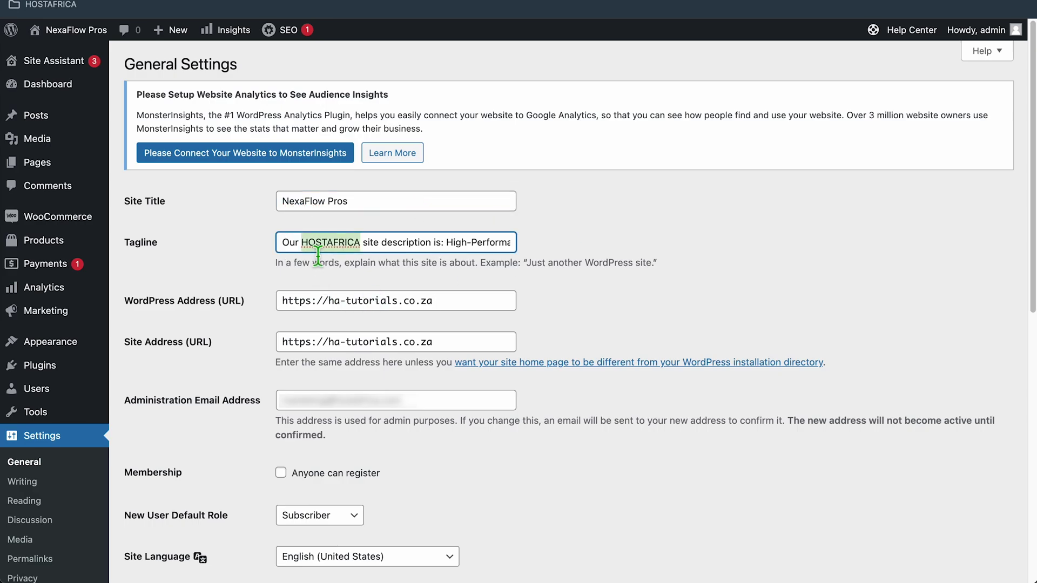
pyautogui.write('NexaFlow Plumbing')
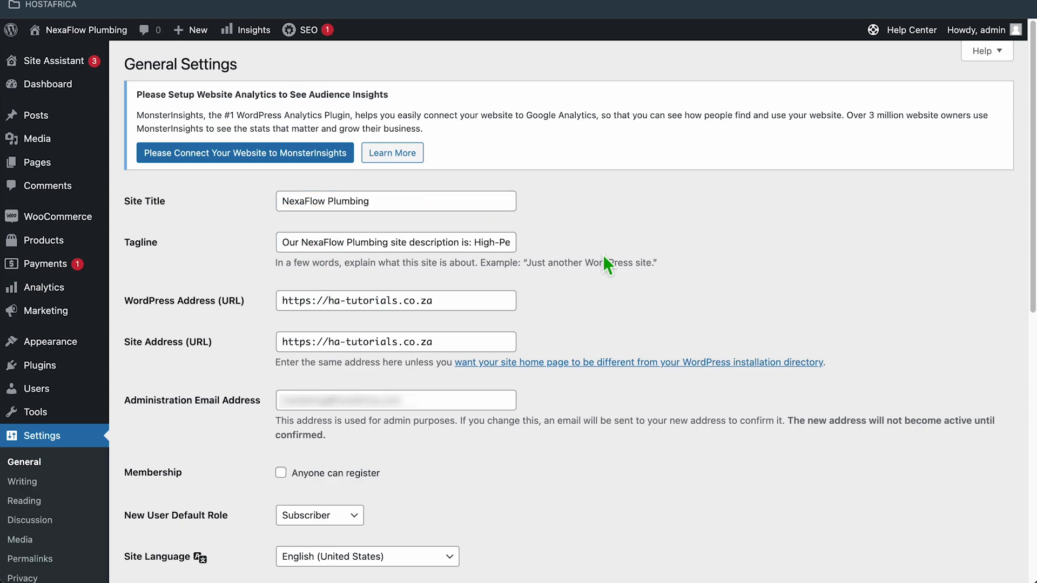
pyautogui.scroll(-1, 602, 266)
pyautogui.scroll(-1, 602, 267)
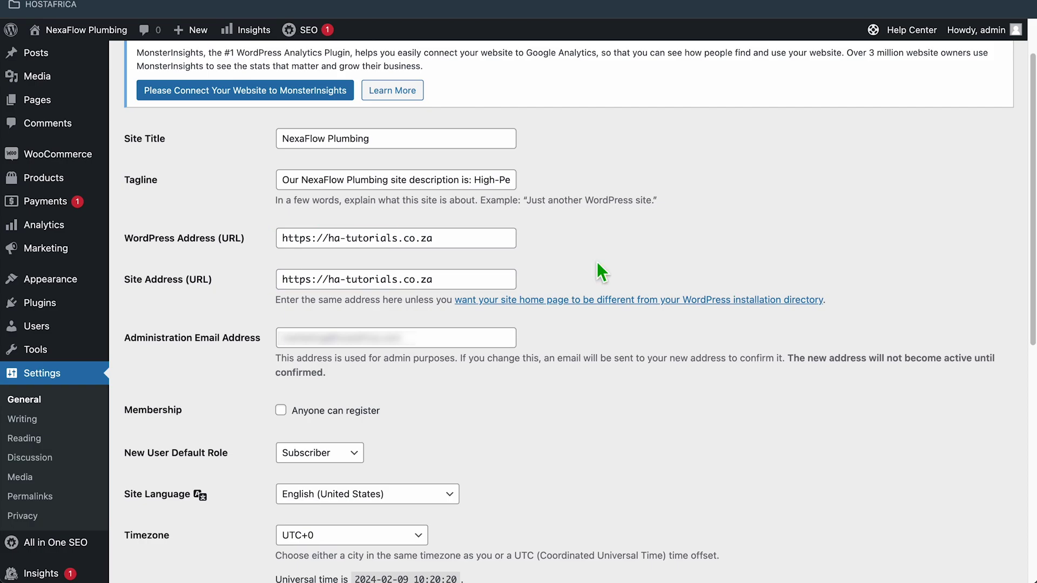
# Step: Keep English (United States), UTC+0 and Monday week start, then save General Settings
pyautogui.click(203, 332)
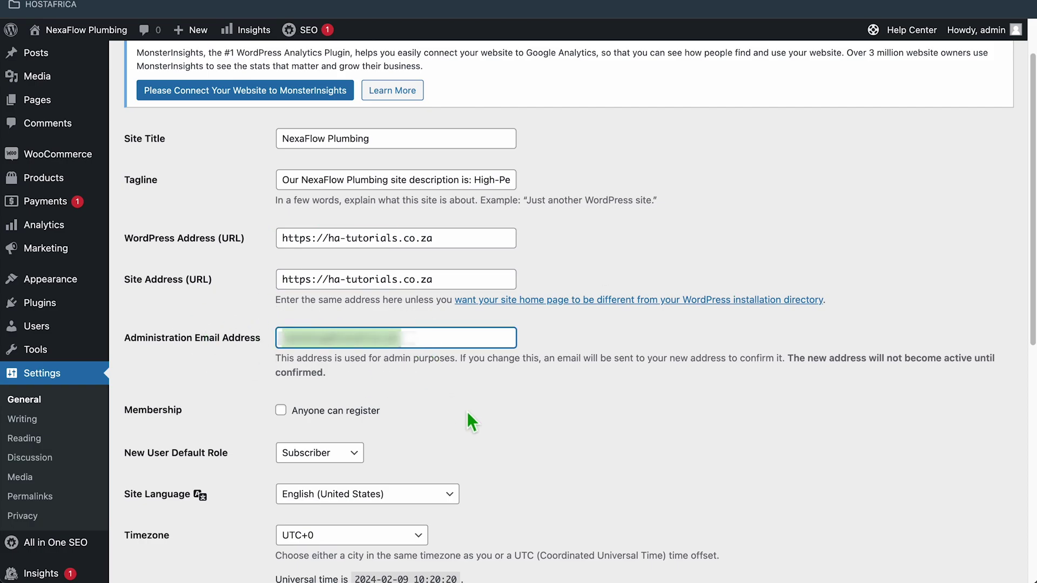
pyautogui.scroll(-5, 540, 427)
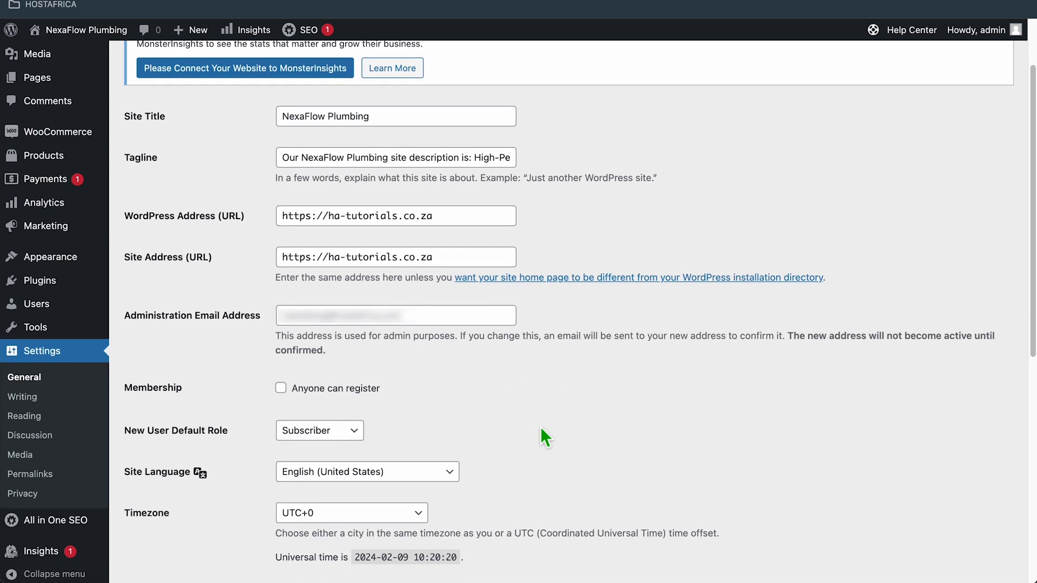
pyautogui.click(399, 191)
pyautogui.click(549, 189)
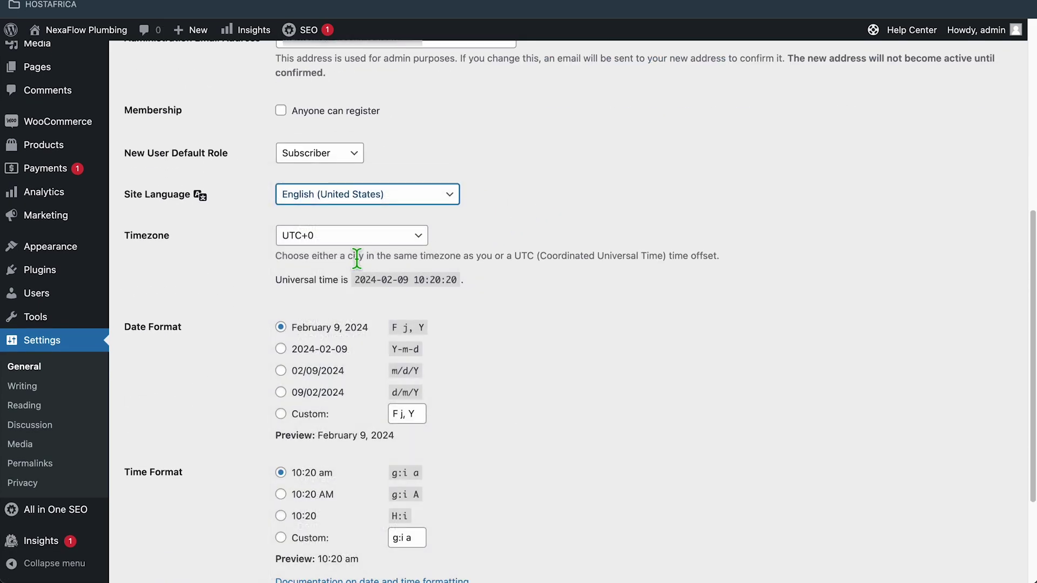
pyautogui.click(352, 237)
pyautogui.click(536, 310)
pyautogui.scroll(-3, 421, 195)
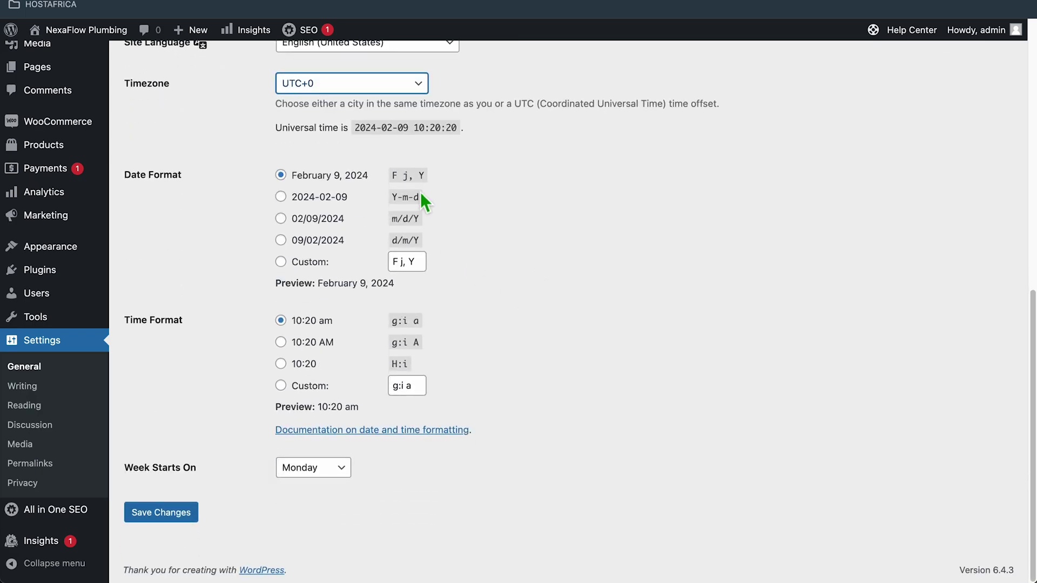
pyautogui.click(322, 469)
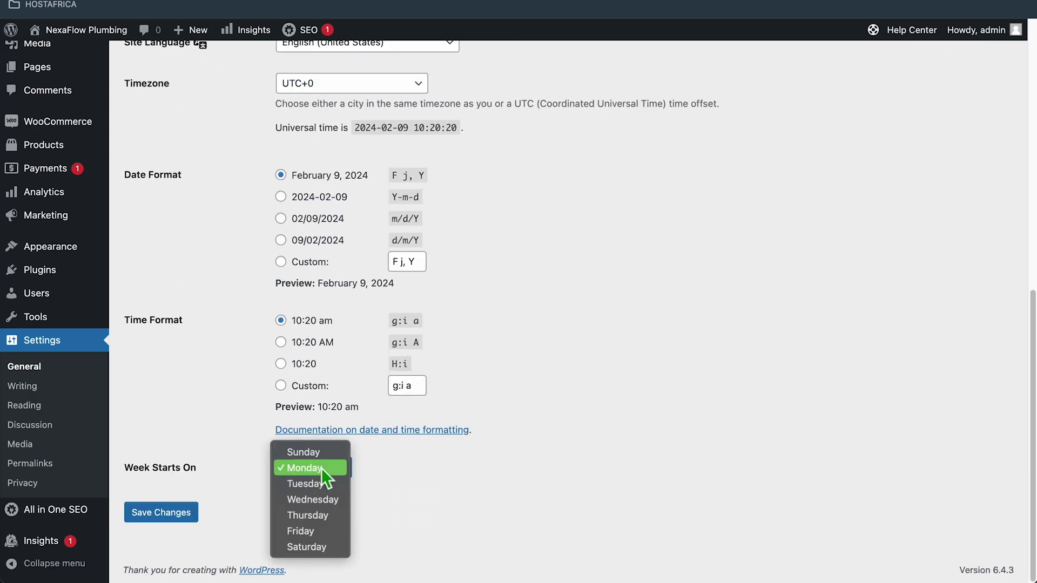
pyautogui.click(475, 488)
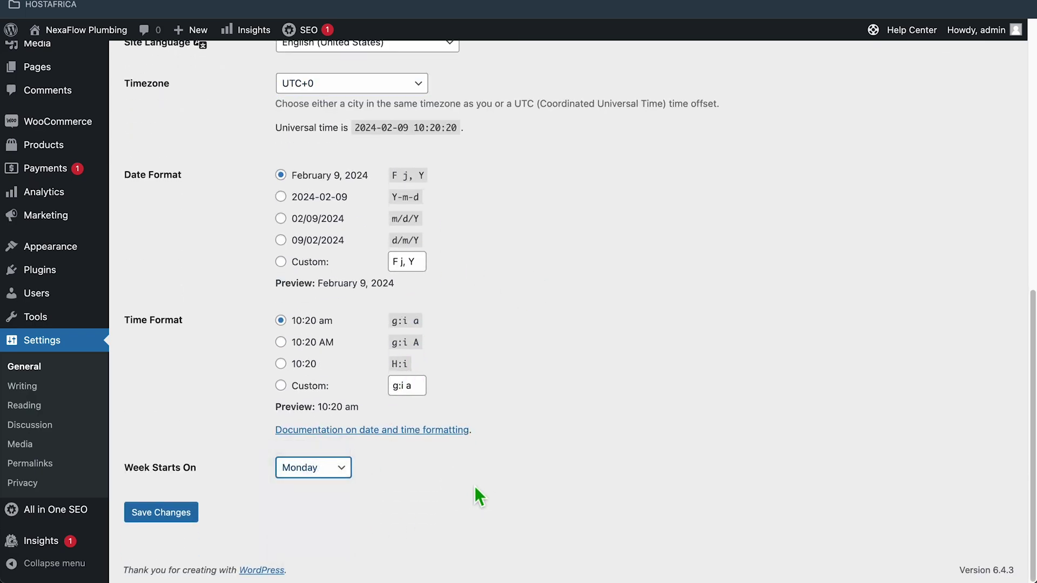
pyautogui.click(196, 509)
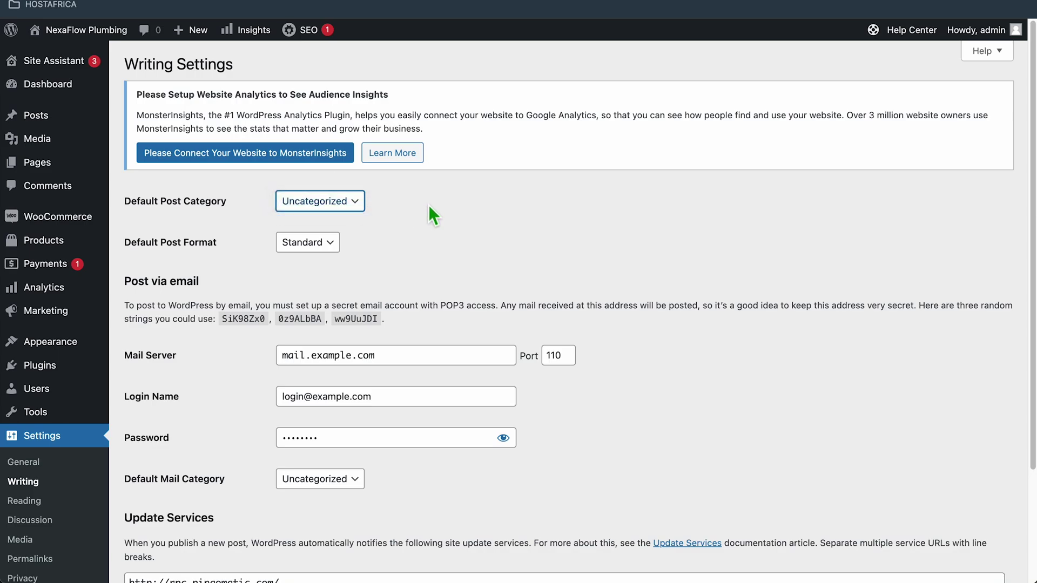
# Step: In Reading settings, tick then untick 'Discourage search engines from indexing this site'
pyautogui.click(58, 503)
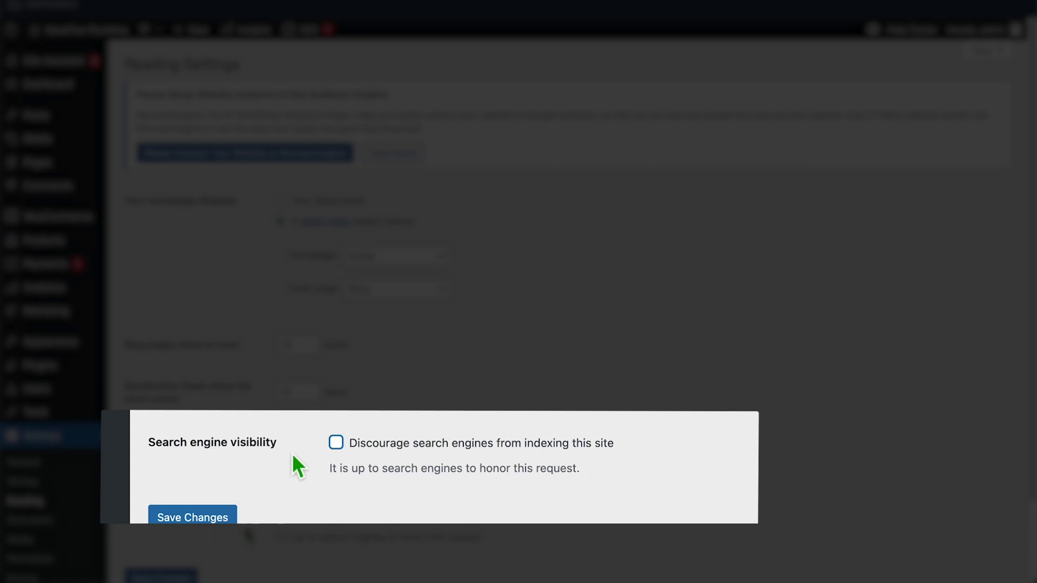
pyautogui.click(338, 444)
pyautogui.click(337, 443)
pyautogui.moveTo(336, 480); pyautogui.dragTo(593, 481)
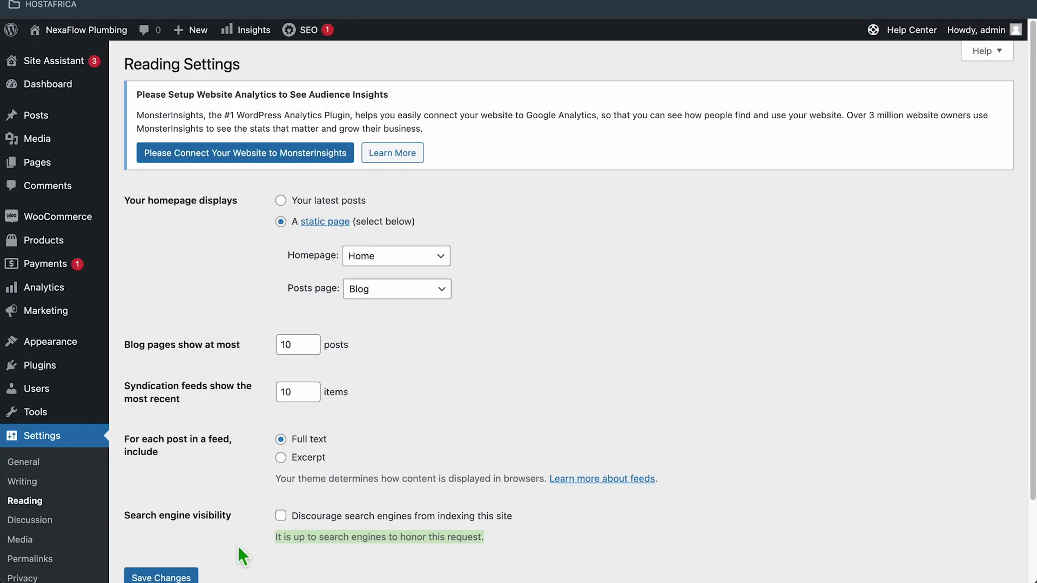
# Step: In Discussion settings, require registered, logged-in commenters and manual approval of comments
pyautogui.click(69, 527)
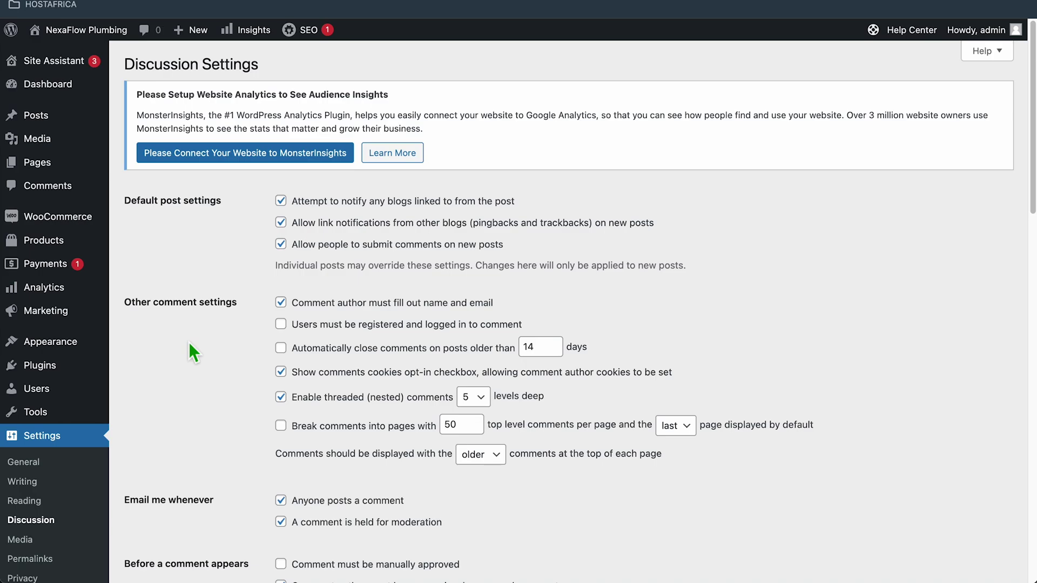
pyautogui.click(281, 324)
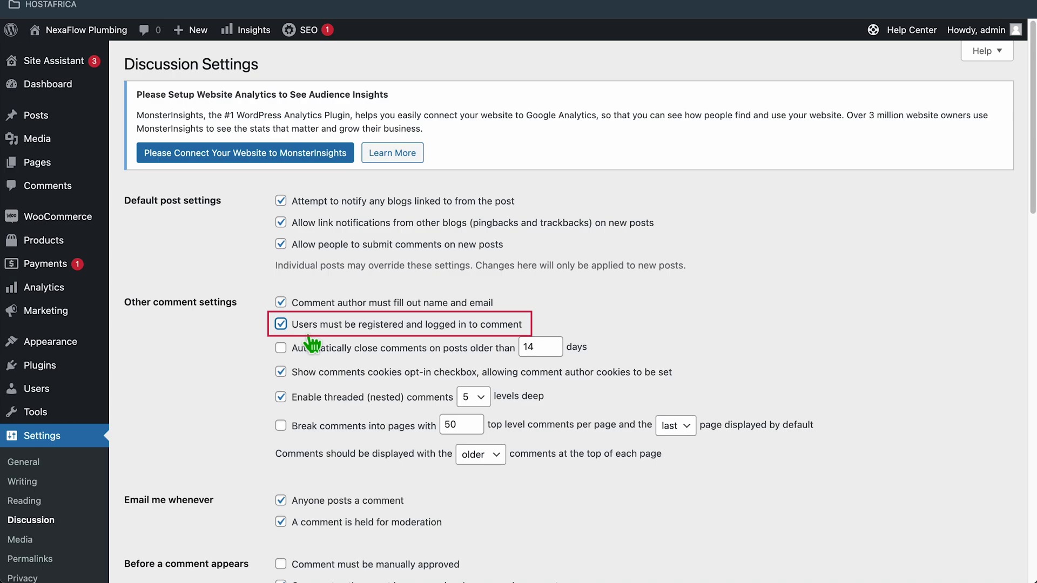
pyautogui.scroll(-2, 231, 516)
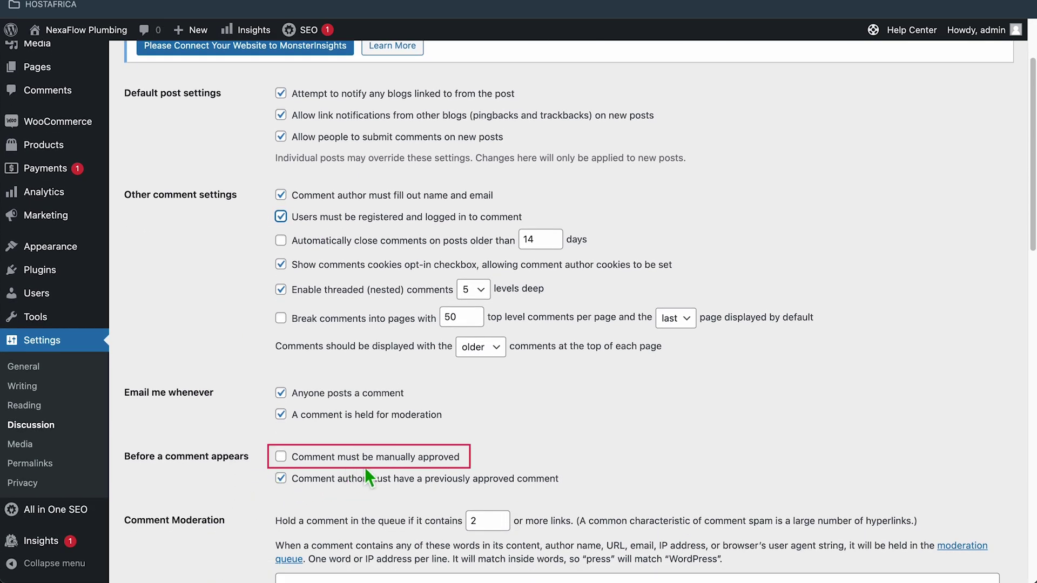
pyautogui.click(292, 463)
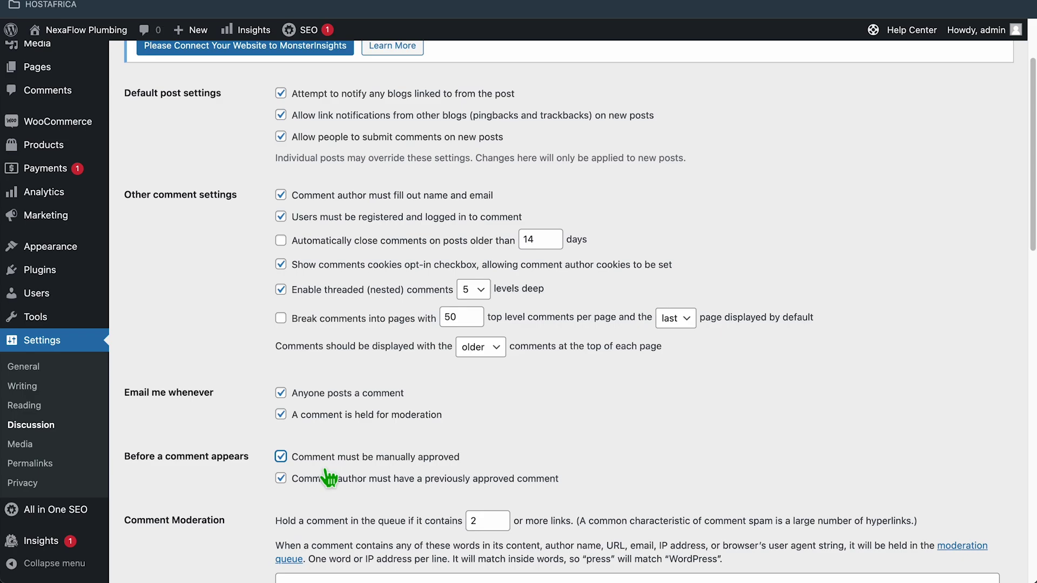
pyautogui.click(43, 446)
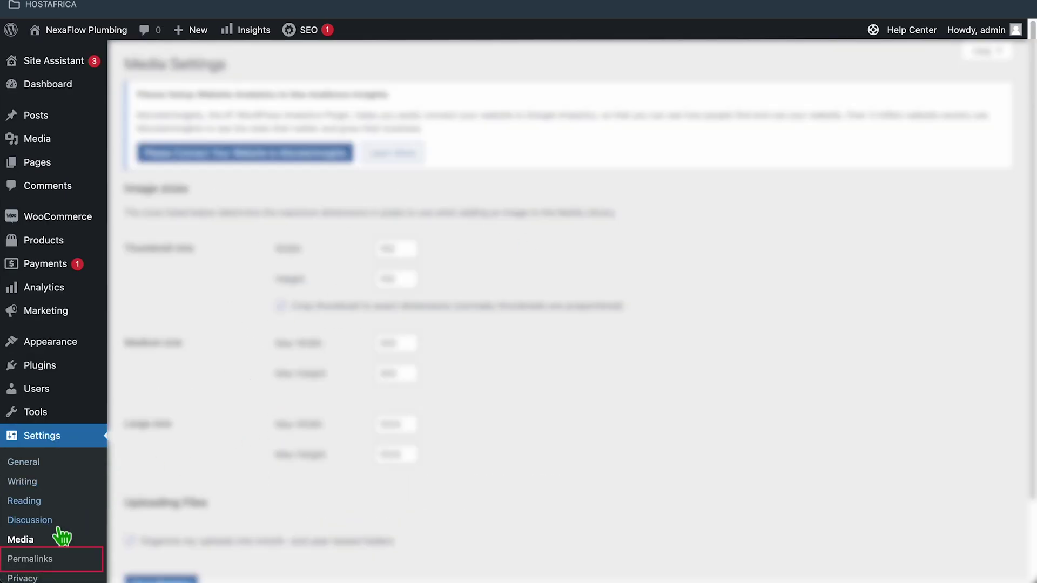
# Step: Switch Permalinks to a custom structure and insert the %category% tag before /%postname%/
pyautogui.click(49, 560)
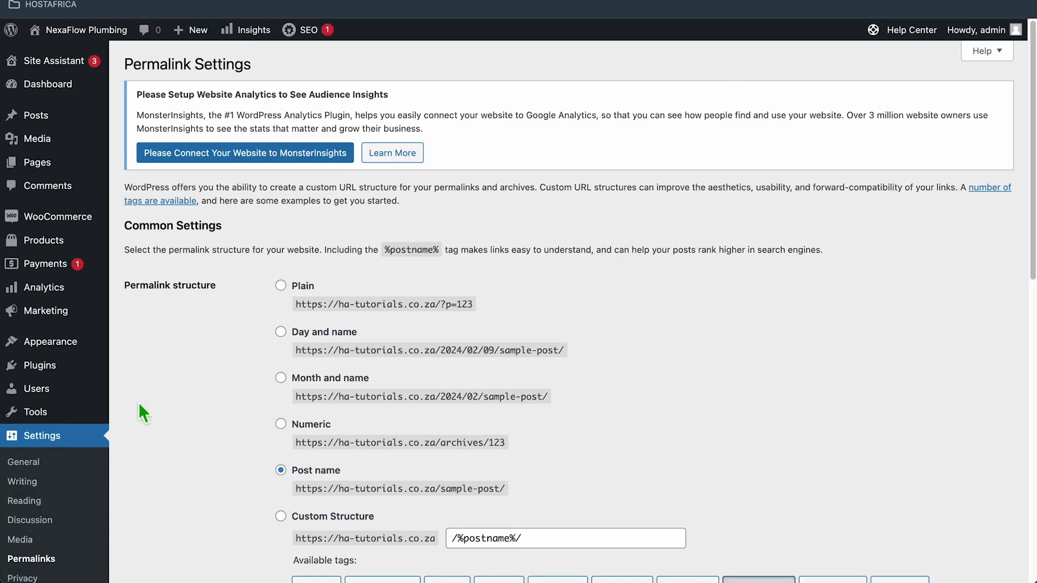
pyautogui.scroll(-5, 222, 304)
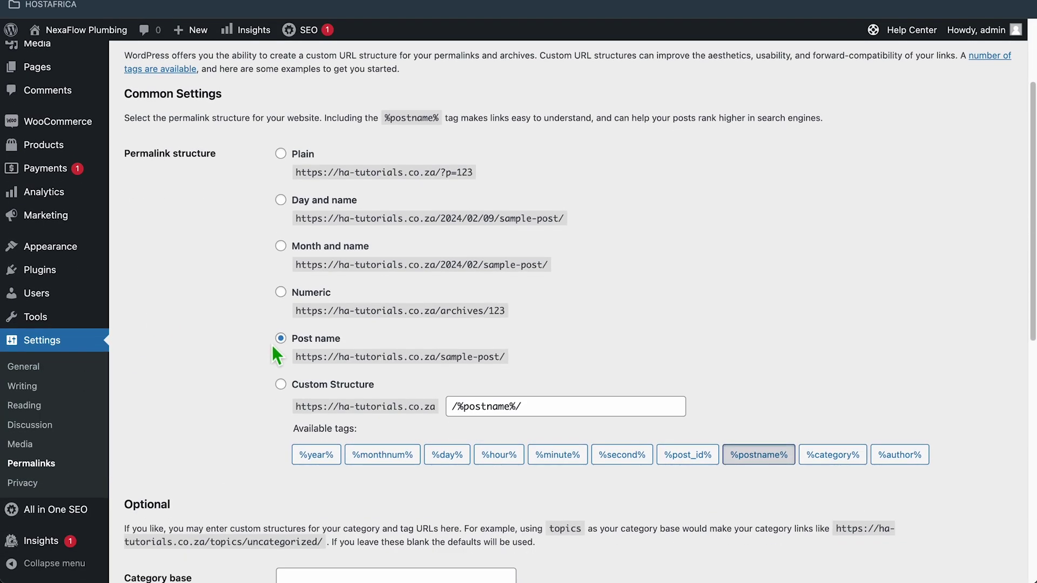
pyautogui.click(282, 340)
pyautogui.moveTo(442, 365); pyautogui.dragTo(512, 365)
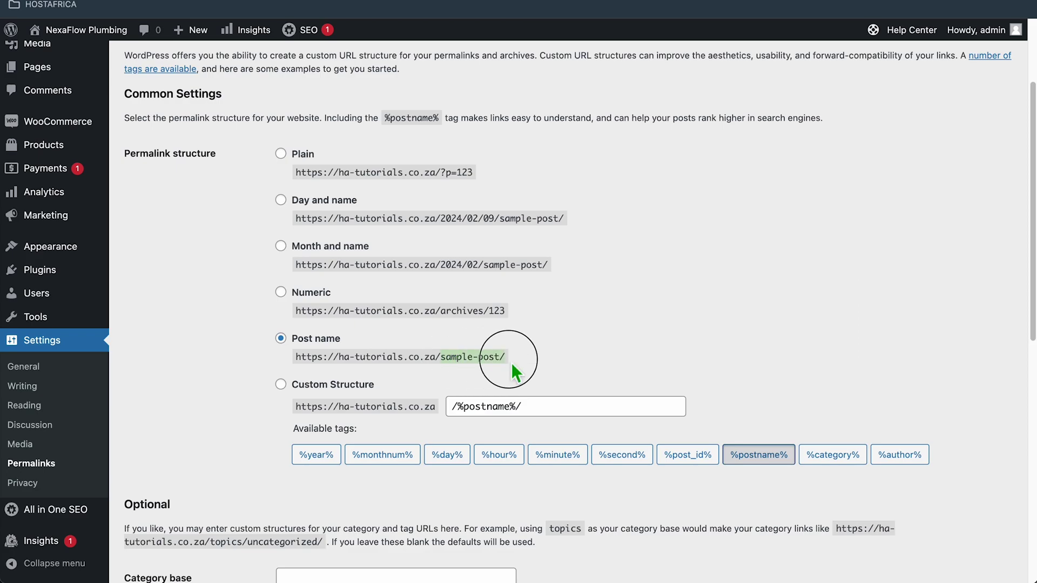
pyautogui.click(280, 385)
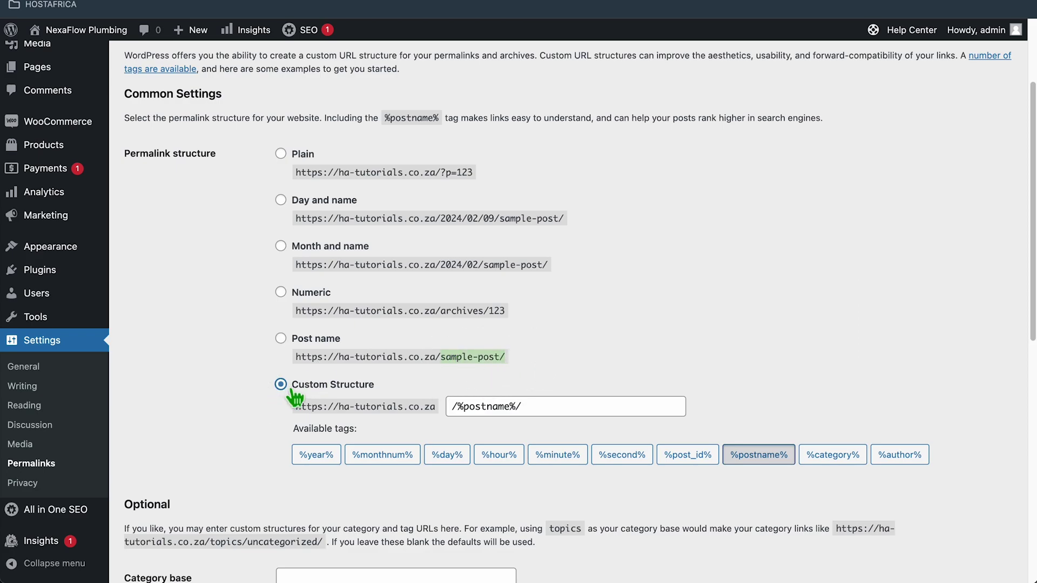
pyautogui.click(456, 409)
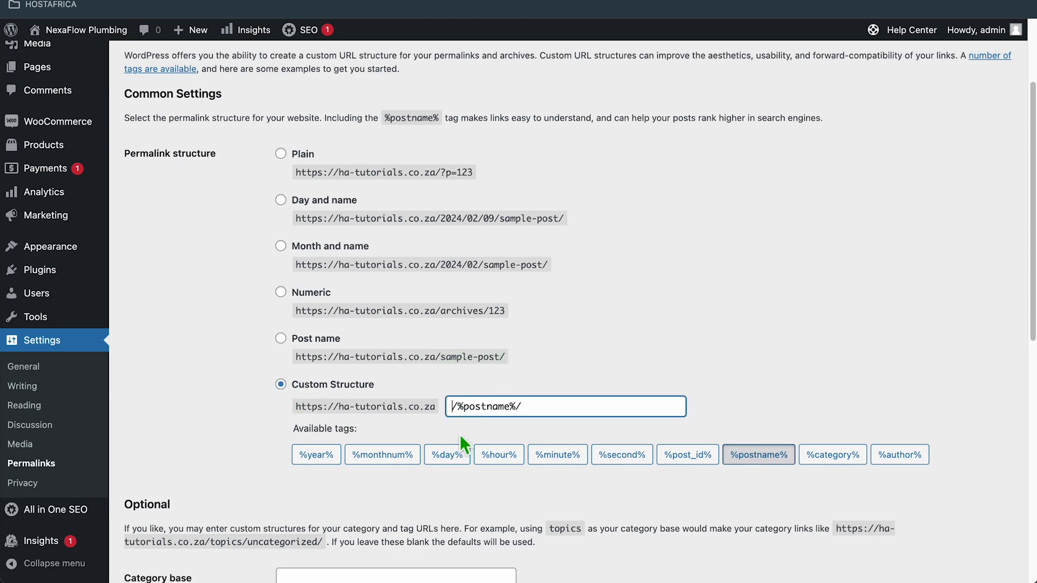
pyautogui.click(827, 459)
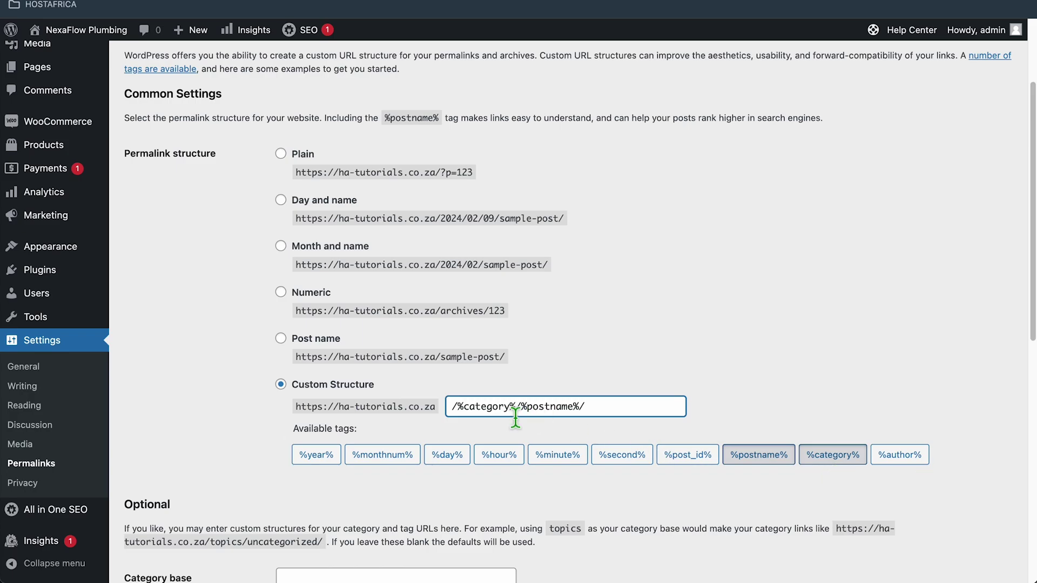
# Step: Redo the %category% tag and save the /%category%/%postname%/ permalink structure
pyautogui.moveTo(515, 406); pyautogui.dragTo(403, 412)
pyautogui.press('BackSpace')
pyautogui.write('category')
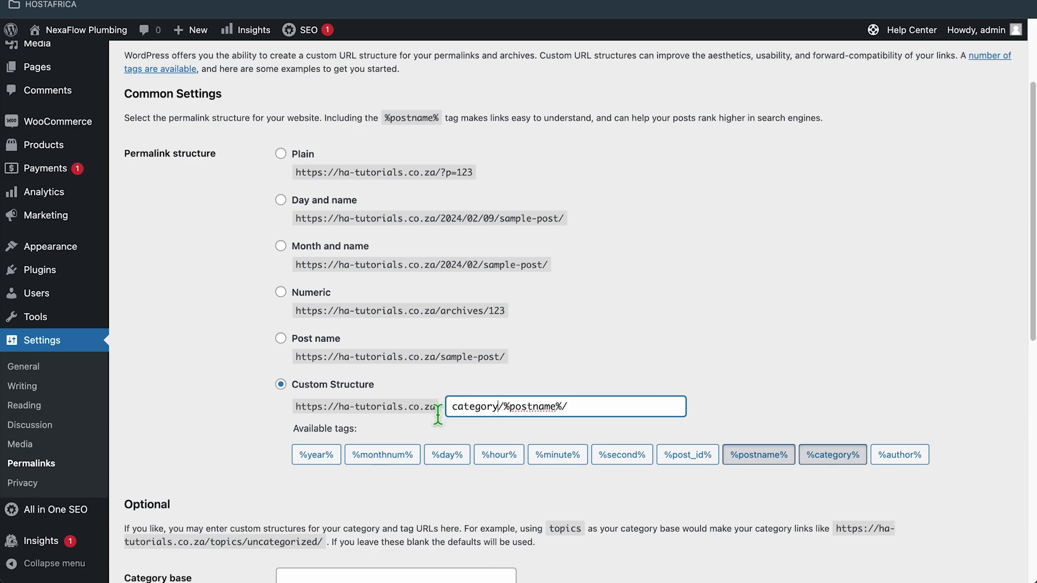
pyautogui.moveTo(450, 409); pyautogui.dragTo(502, 420)
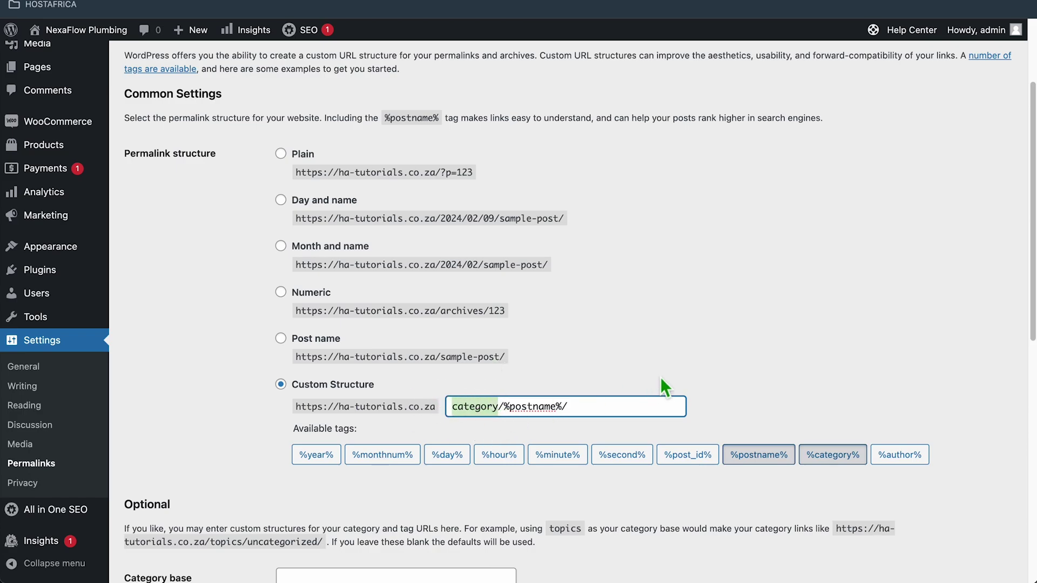
pyautogui.click(829, 462)
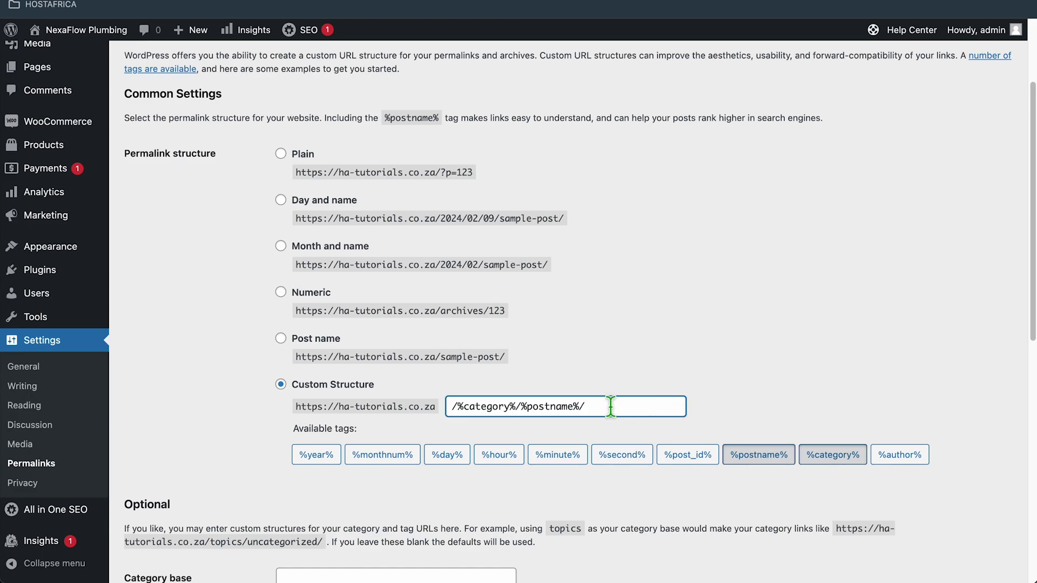
pyautogui.scroll(-5, 228, 383)
pyautogui.scroll(-4, 228, 382)
pyautogui.click(135, 521)
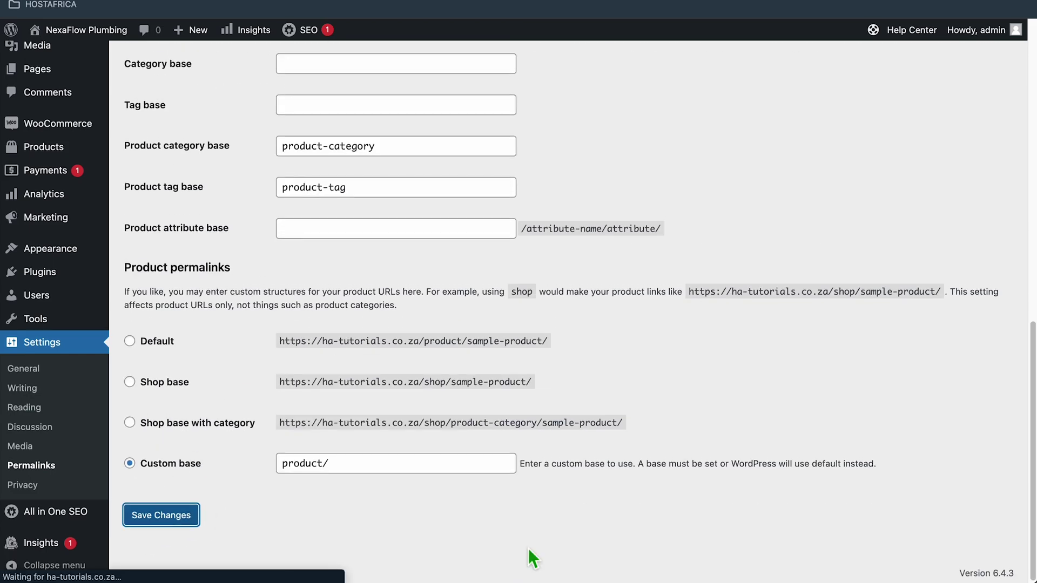
pyautogui.scroll(-3, 528, 548)
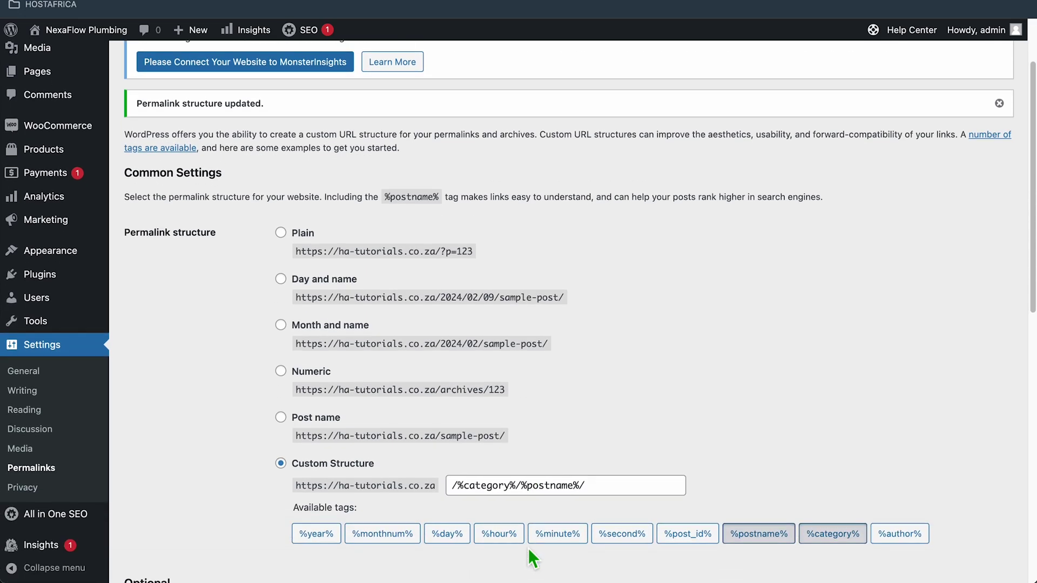
# Step: Create a Privacy Policy page from Privacy settings, publish it, and return to Pages
pyautogui.click(37, 484)
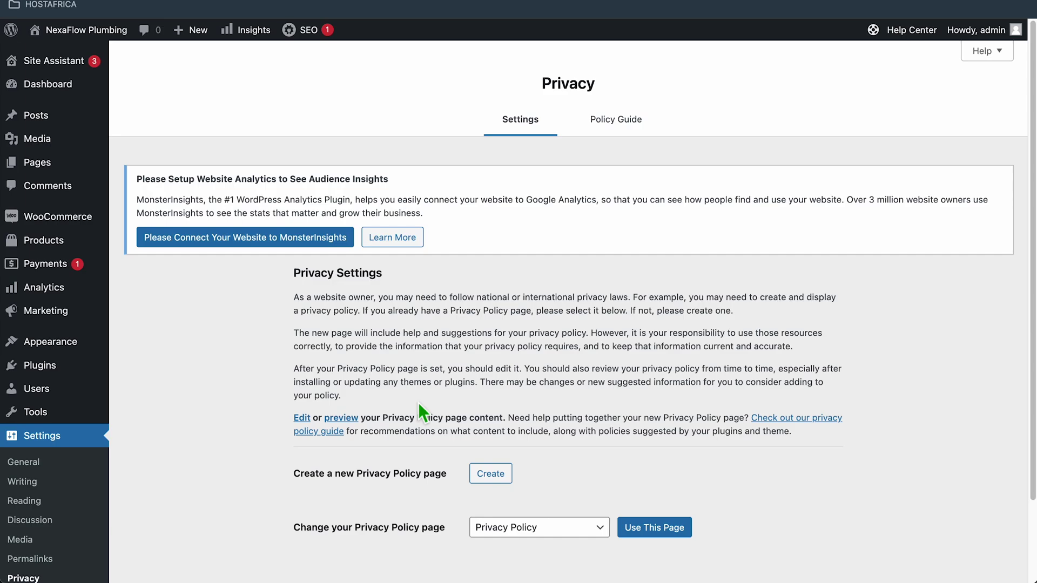
pyautogui.click(505, 482)
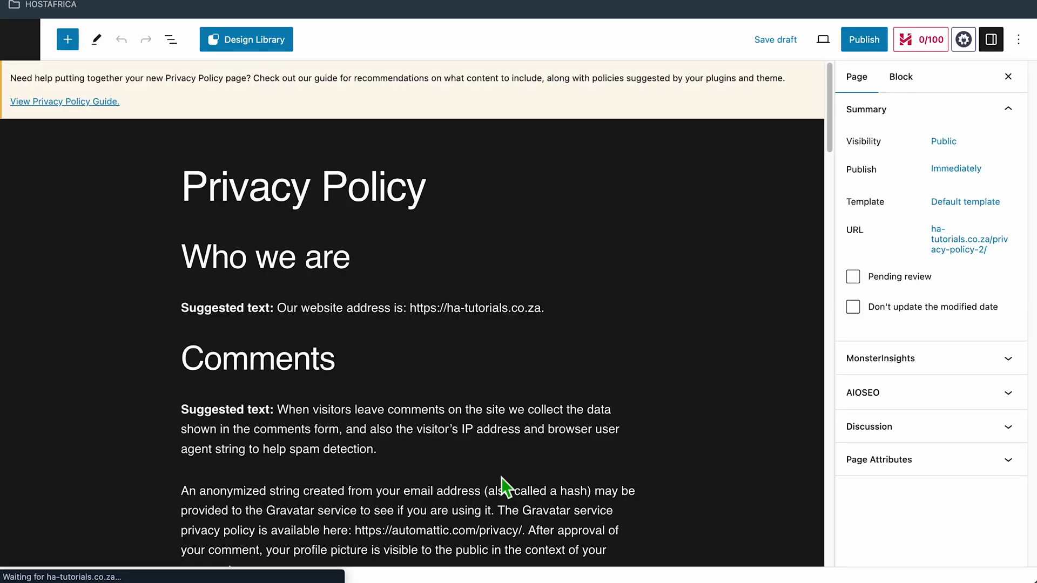
pyautogui.scroll(-20, 759, 233)
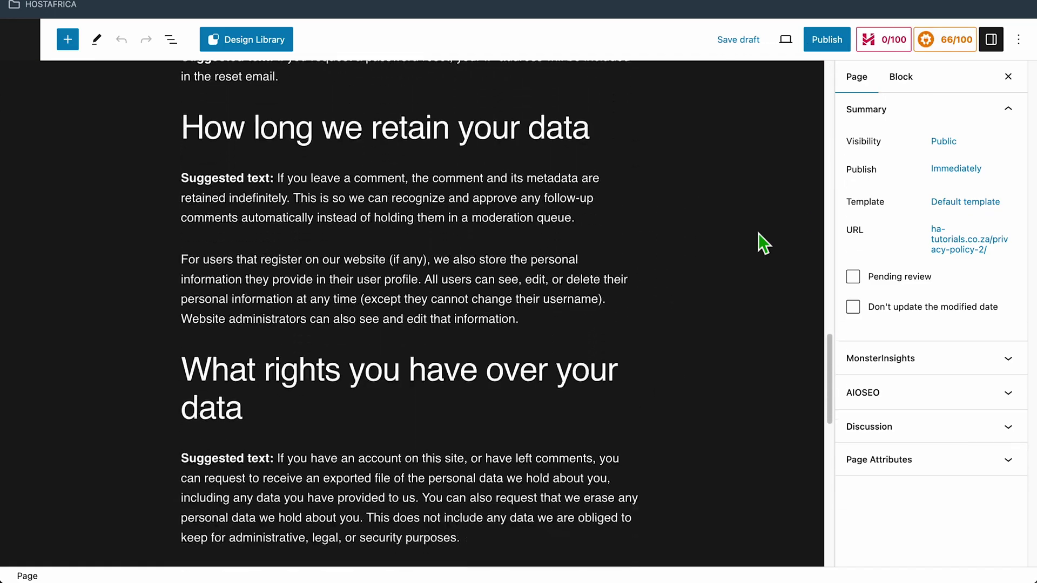
pyautogui.scroll(20, 754, 233)
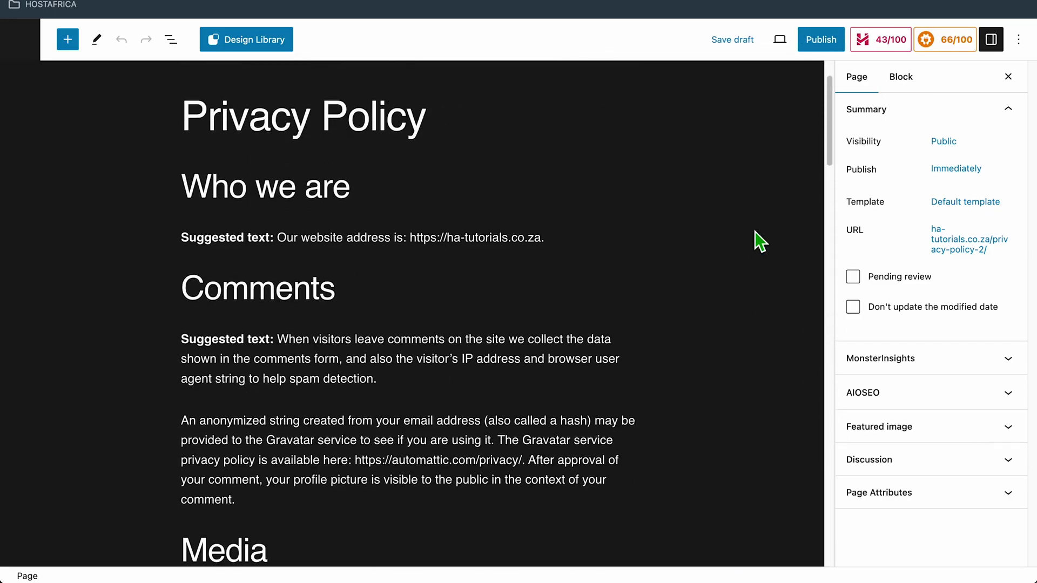
pyautogui.click(825, 40)
pyautogui.click(893, 43)
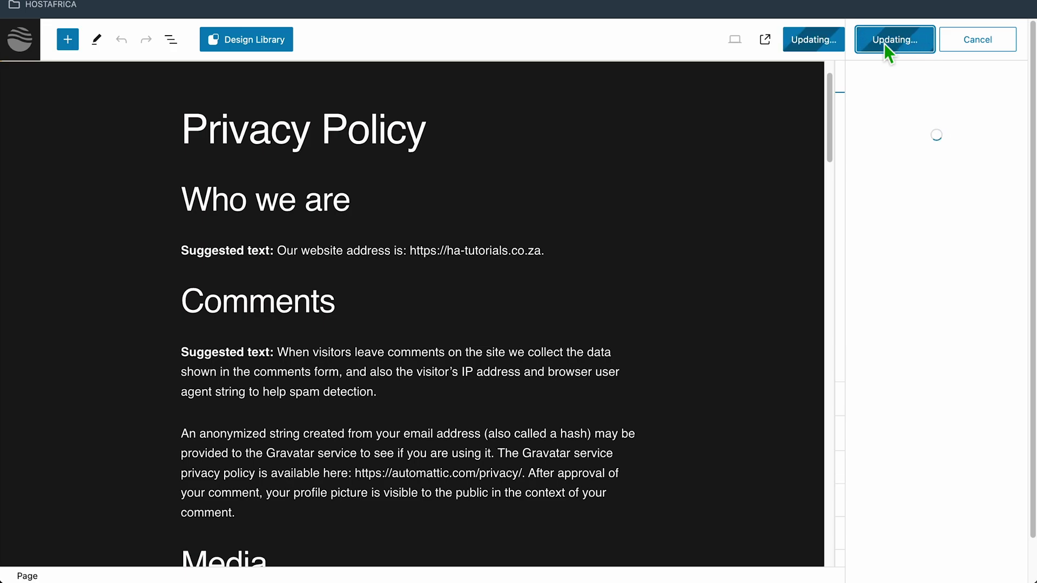
pyautogui.click(34, 50)
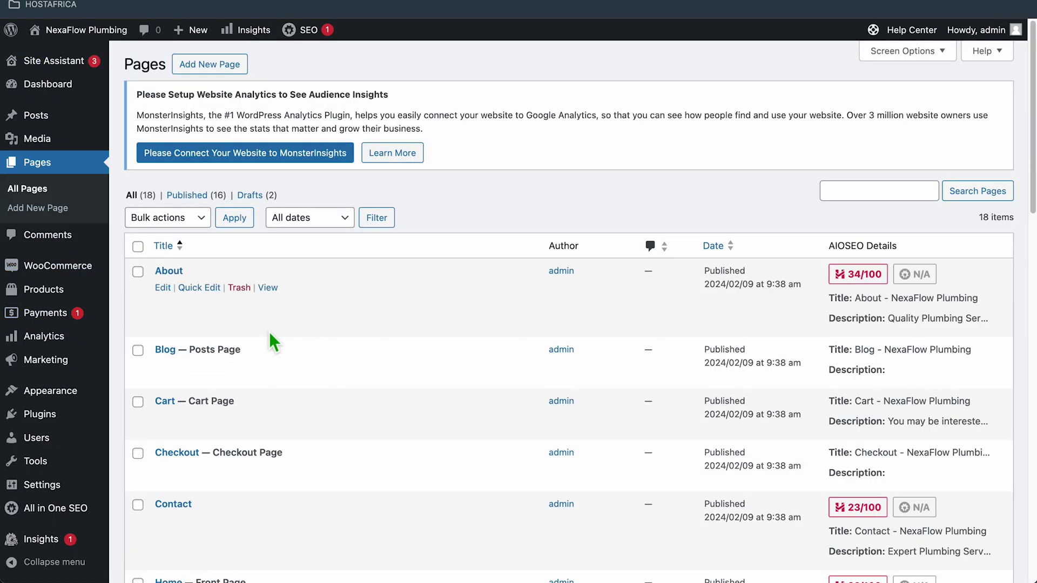
# Step: Bring up the All in One SEO, Insights and WooCommerce sidebar menu flyouts
pyautogui.moveTo(76, 518)
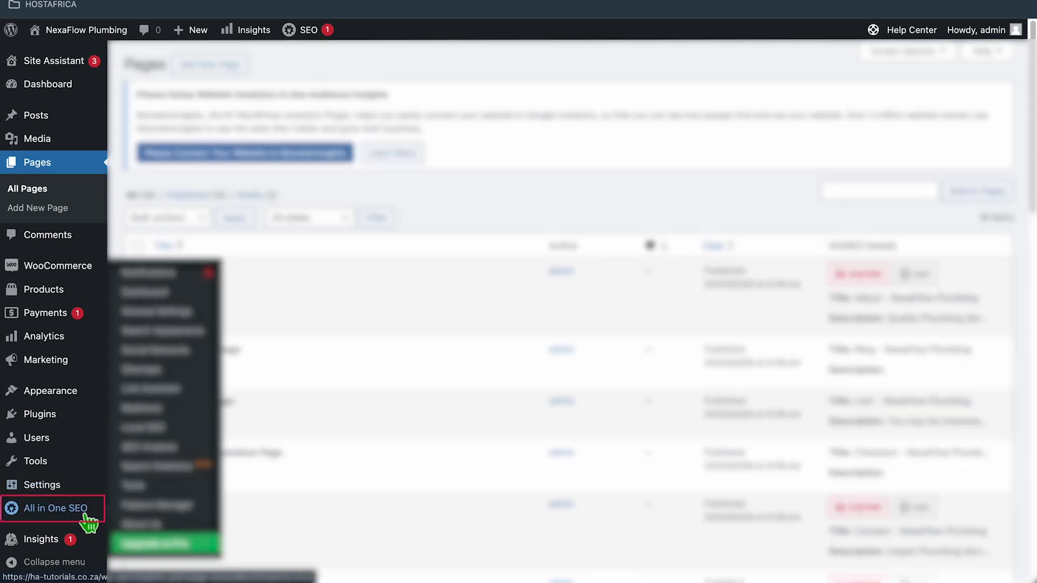
pyautogui.moveTo(48, 548)
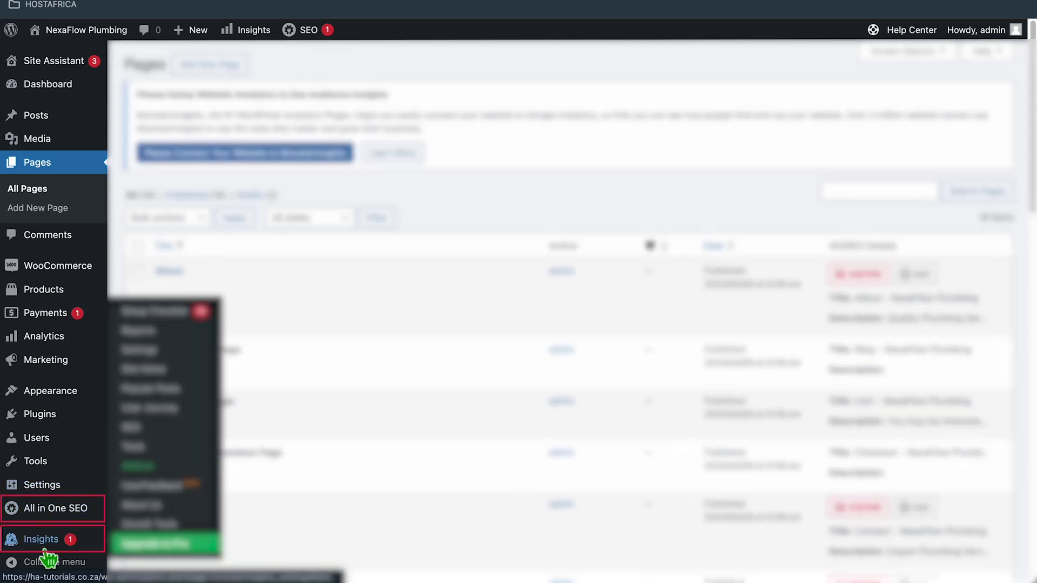
pyautogui.moveTo(89, 282)
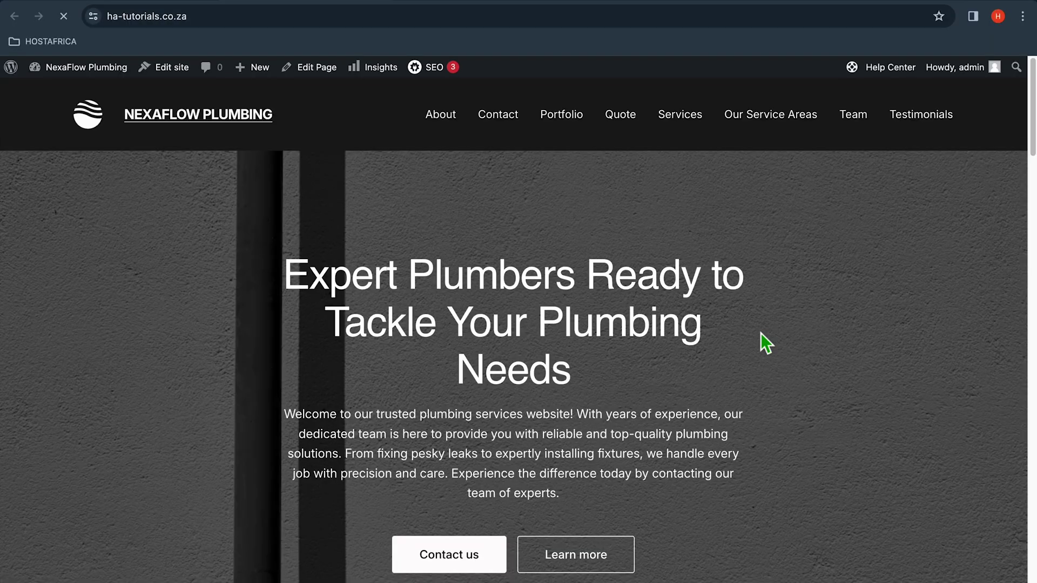
# Step: Scroll the homepage, browse the Portfolio page, and scroll to the bottom of the Quote page
pyautogui.scroll(-15, 990, 158)
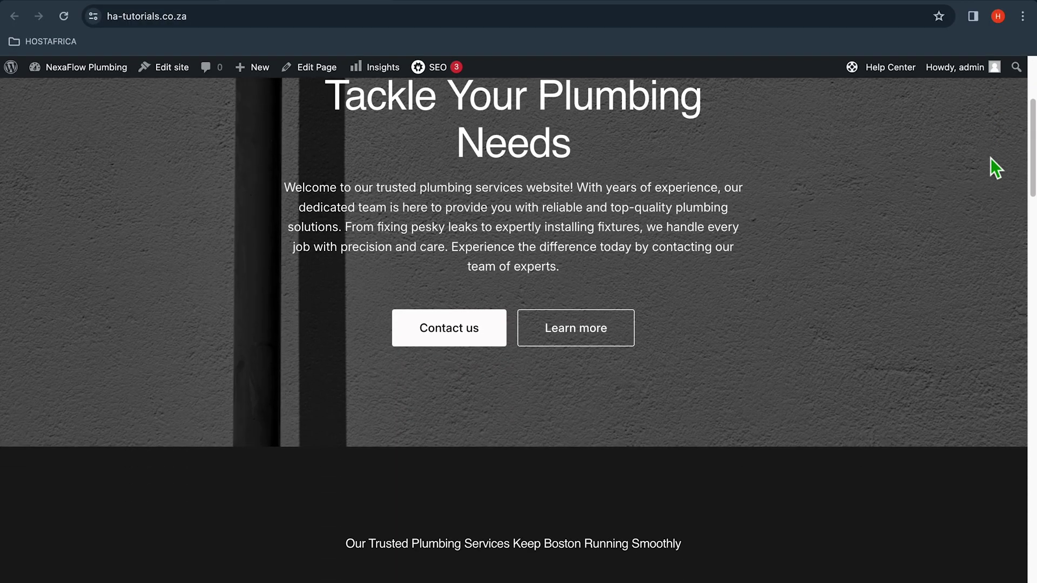
pyautogui.scroll(-20, 990, 159)
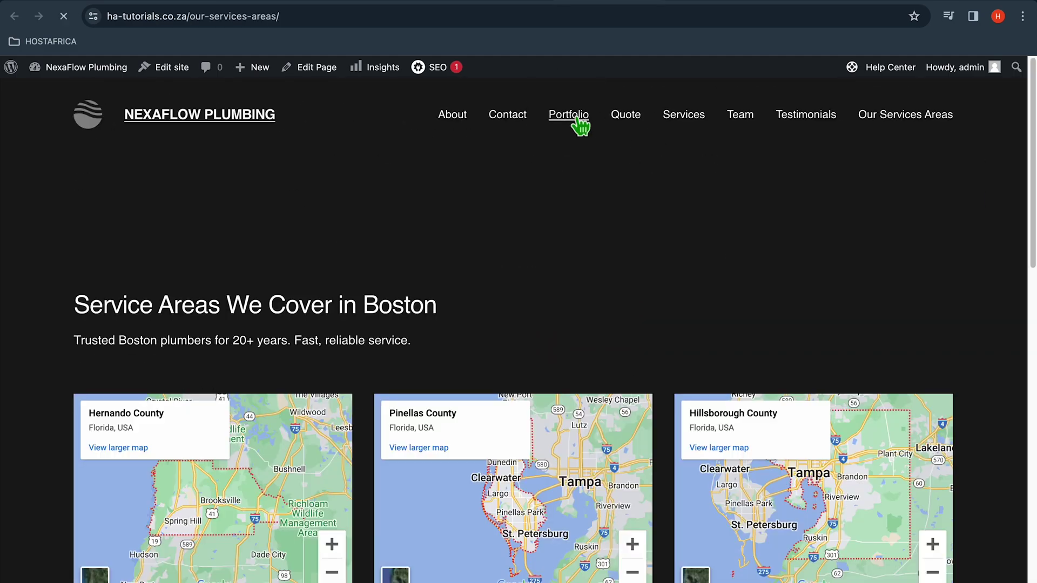
pyautogui.click(574, 120)
pyautogui.scroll(-2, 890, 236)
pyautogui.scroll(-20, 890, 238)
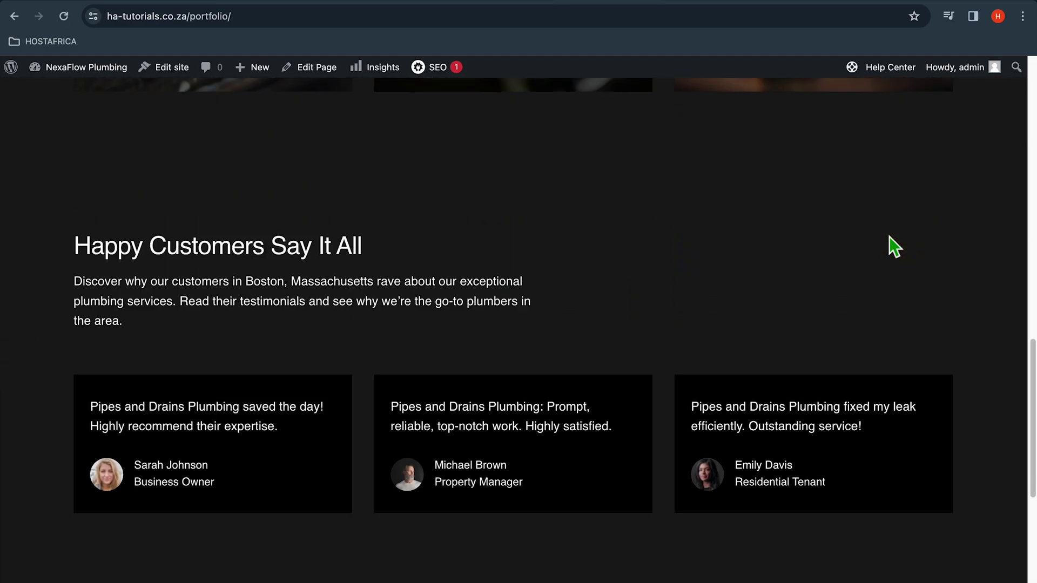
pyautogui.scroll(20, 889, 237)
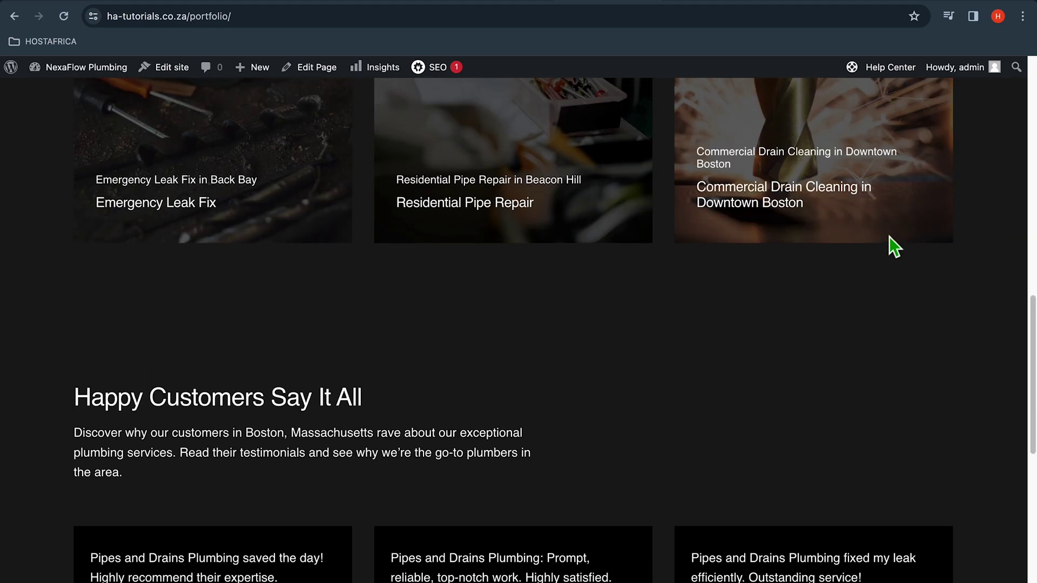
pyautogui.scroll(2, 889, 237)
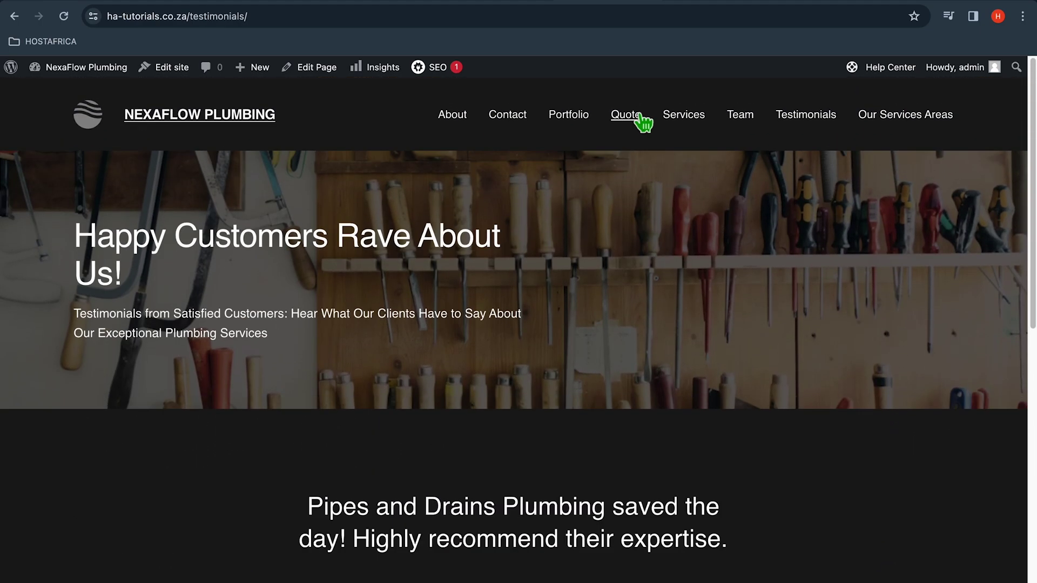
pyautogui.click(636, 119)
pyautogui.scroll(-10, 864, 199)
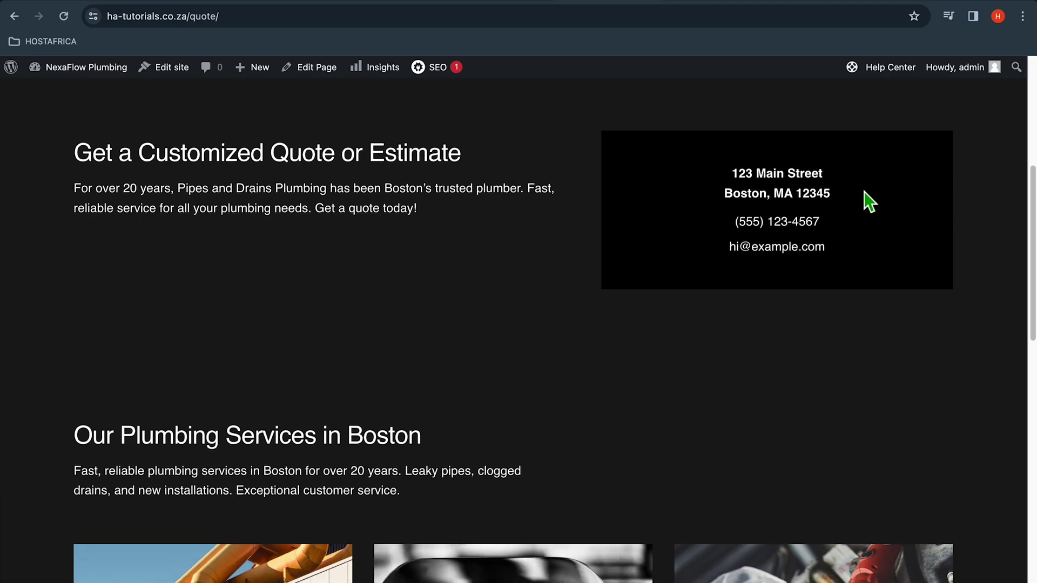
pyautogui.scroll(-12, 869, 202)
pyautogui.scroll(-3, 868, 202)
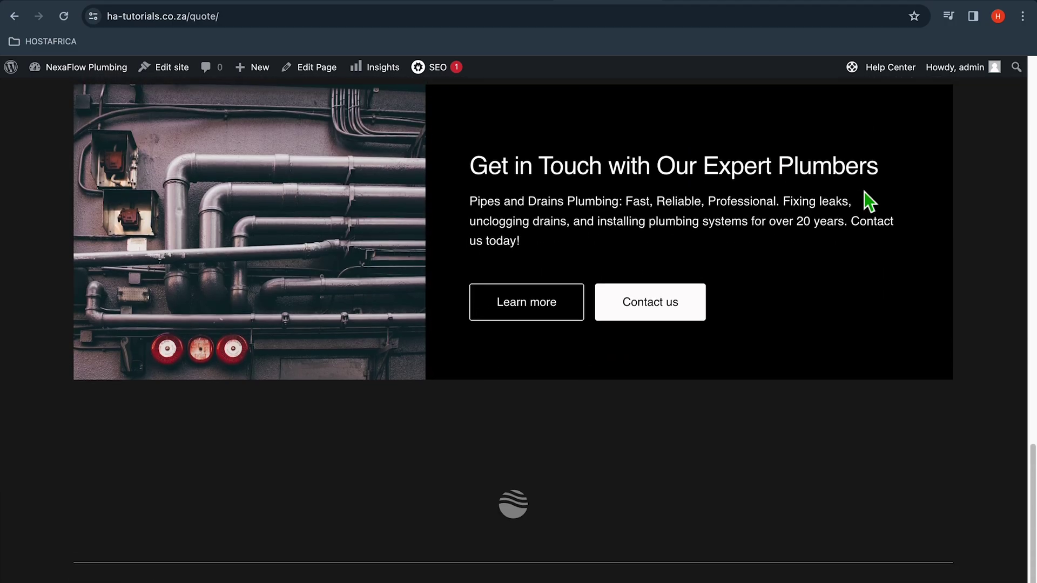